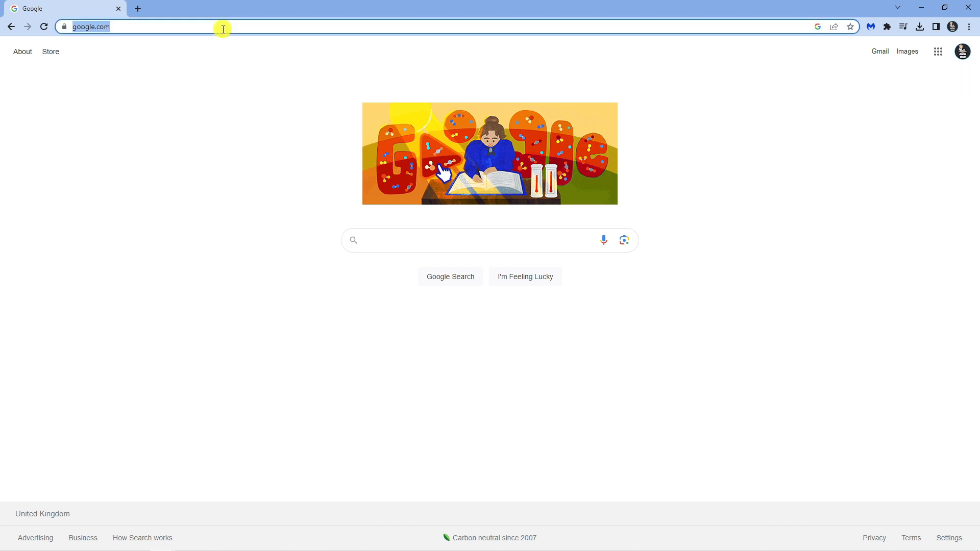
Open Gmail and choose 'Add another account' from the profile avatar menu.
type("g")
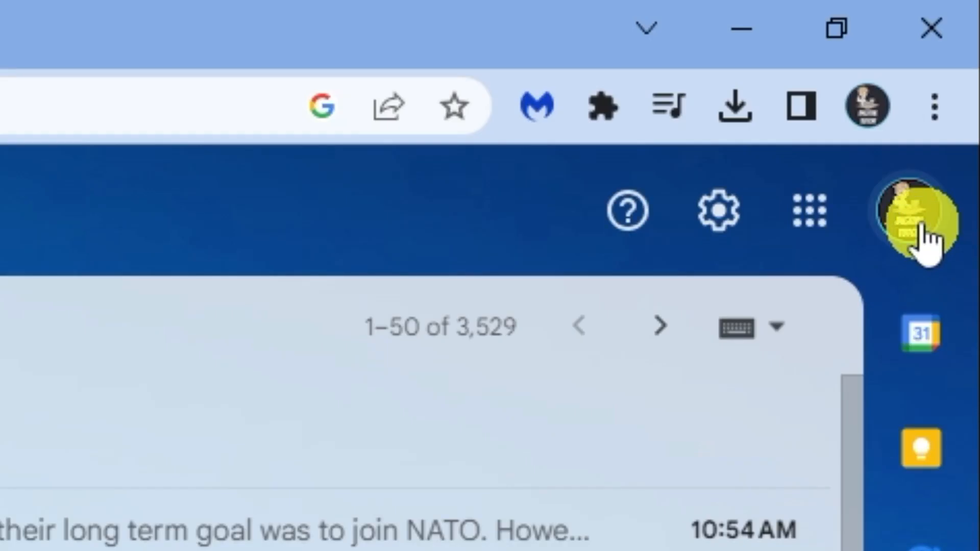
left_click(919, 225)
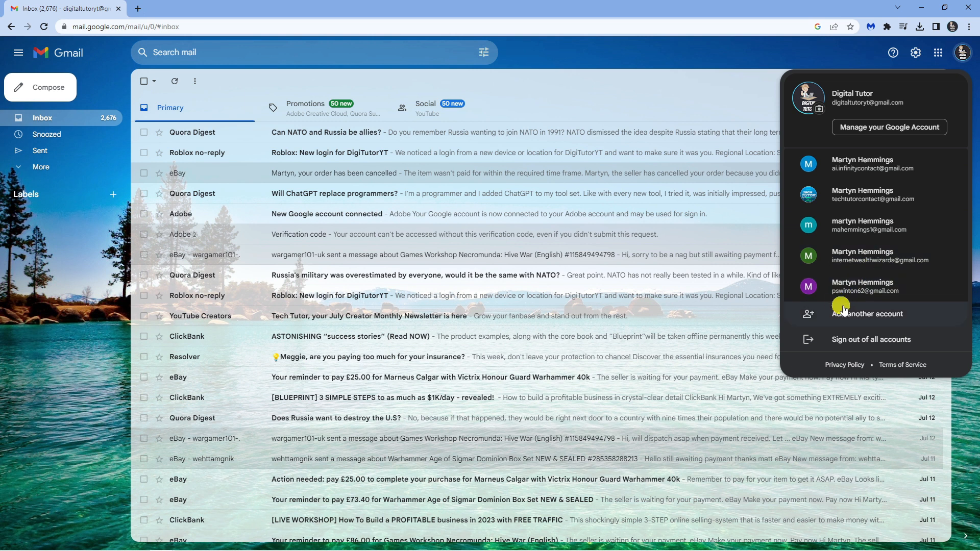
left_click(887, 314)
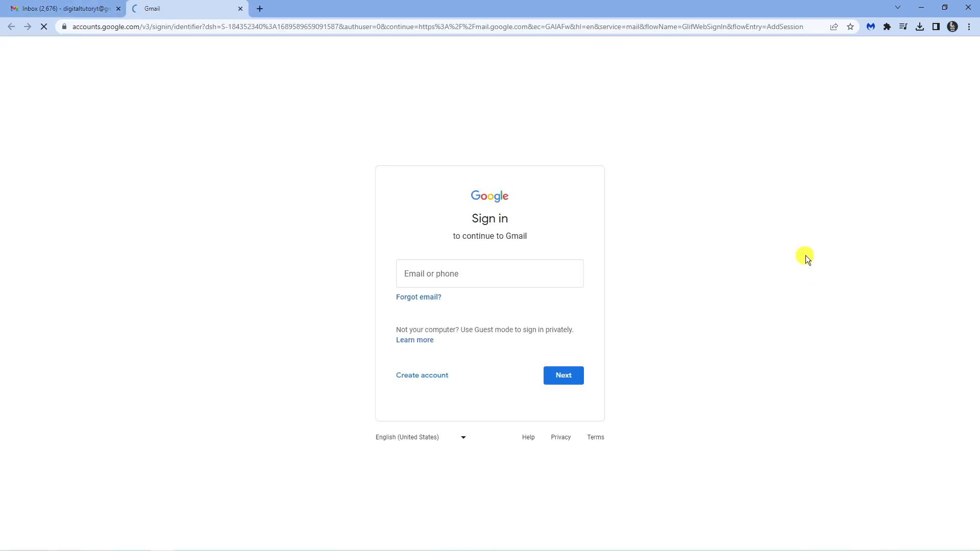
Start creating a new Google account 'For work or my business'.
left_click(427, 377)
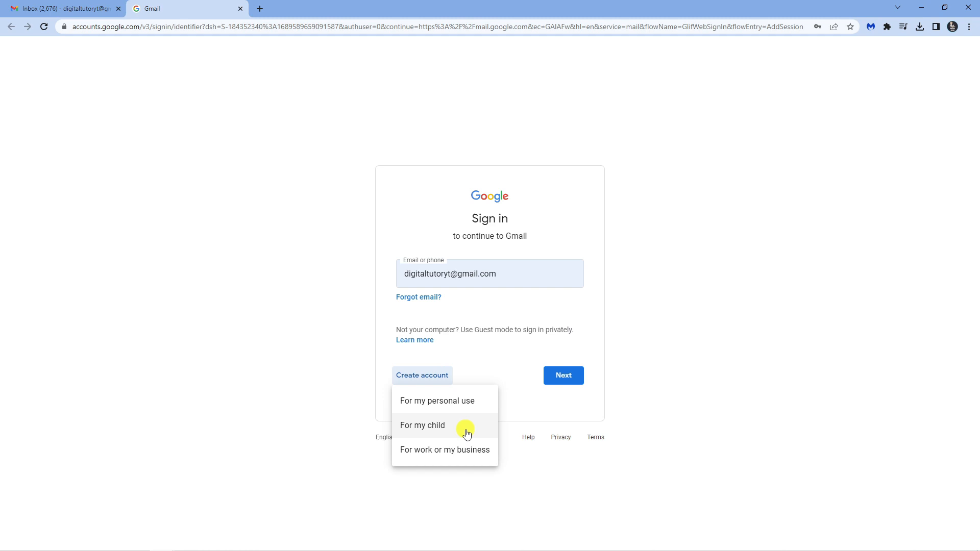
left_click(469, 454)
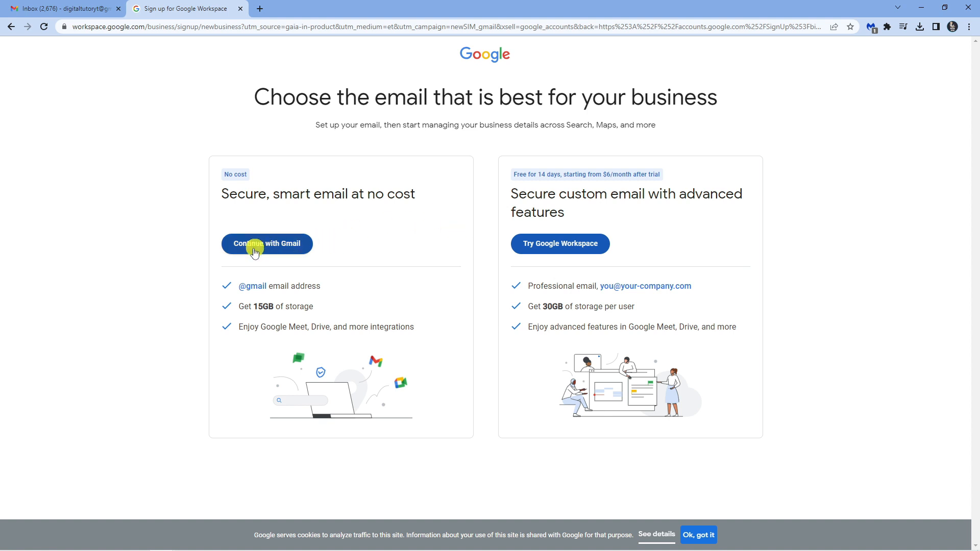
Continue with free Gmail and enter the first and last name for Test Account.
left_click(291, 242)
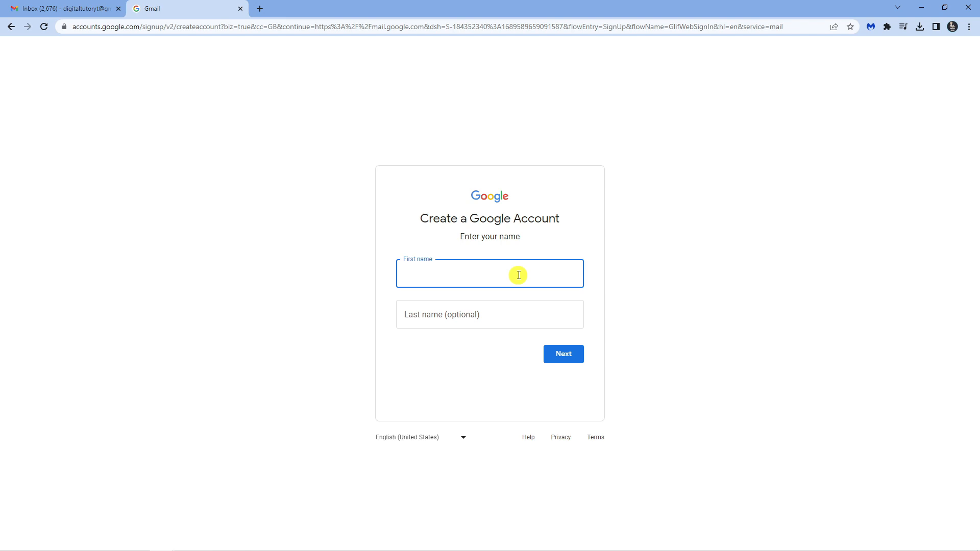
type("TEst")
left_click(522, 319)
type("Acvc")
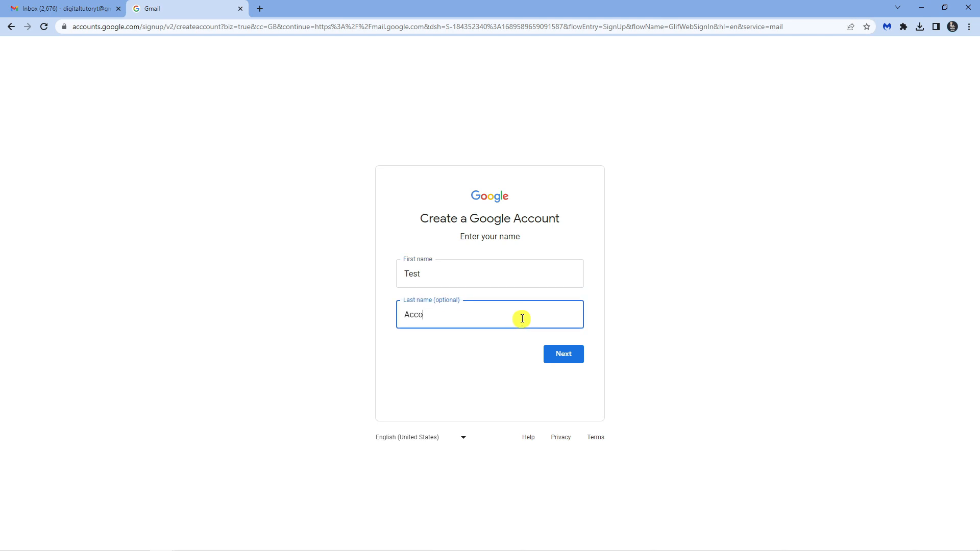
left_click(552, 351)
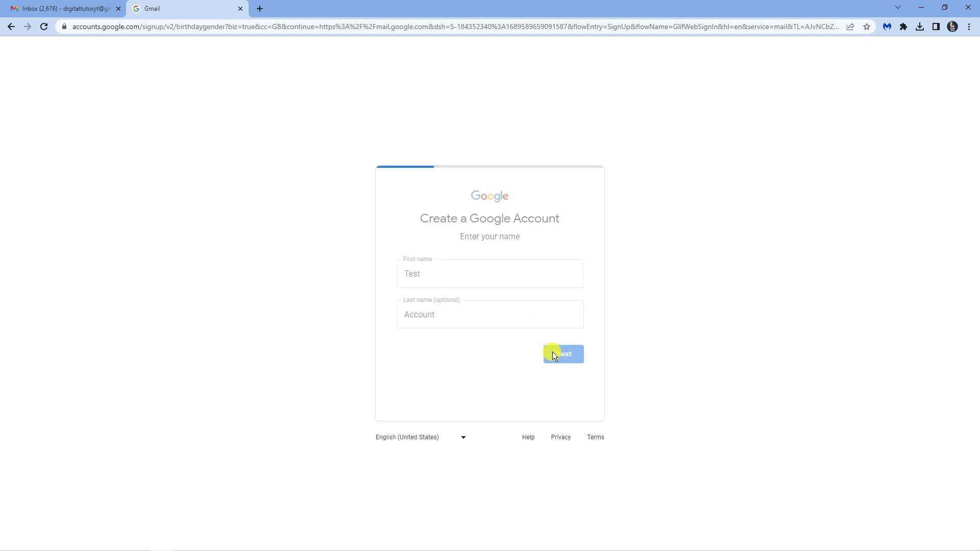
Enter a birthday of June 20, 1994 and continue to the username step.
left_click(440, 277)
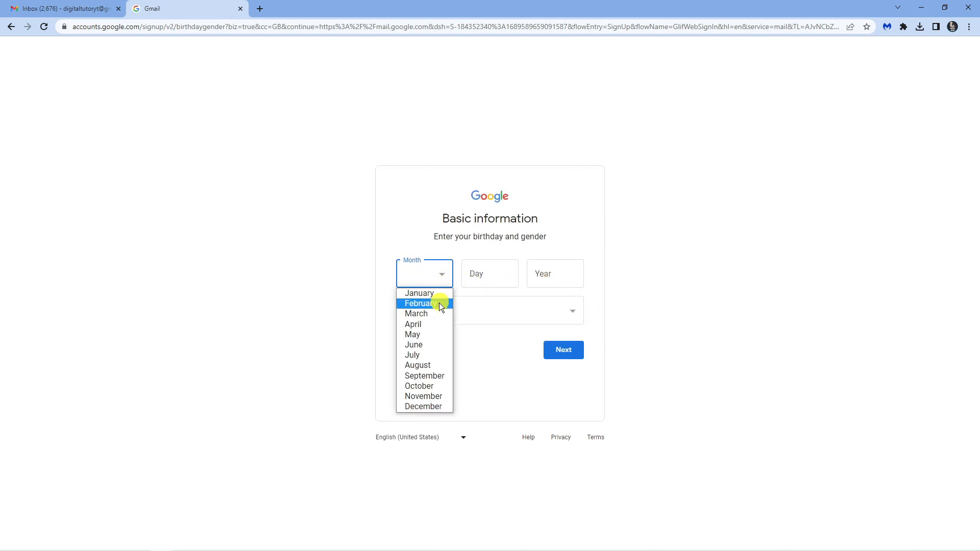
left_click(437, 345)
left_click(493, 274)
type("20")
left_click(550, 267)
type("199")
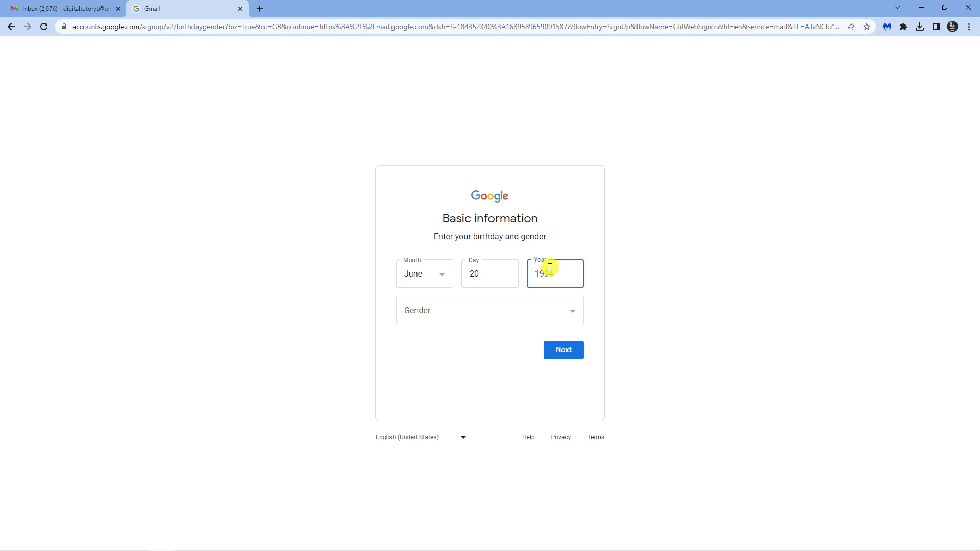
type("4")
key("Return")
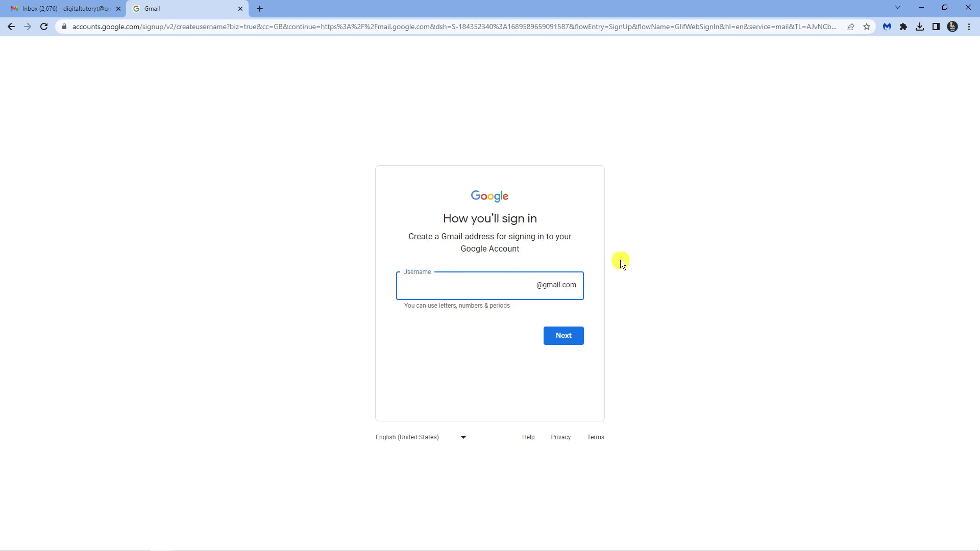
Choose a Gmail username, revising 'testbusiness' after it proves taken.
left_click(569, 338)
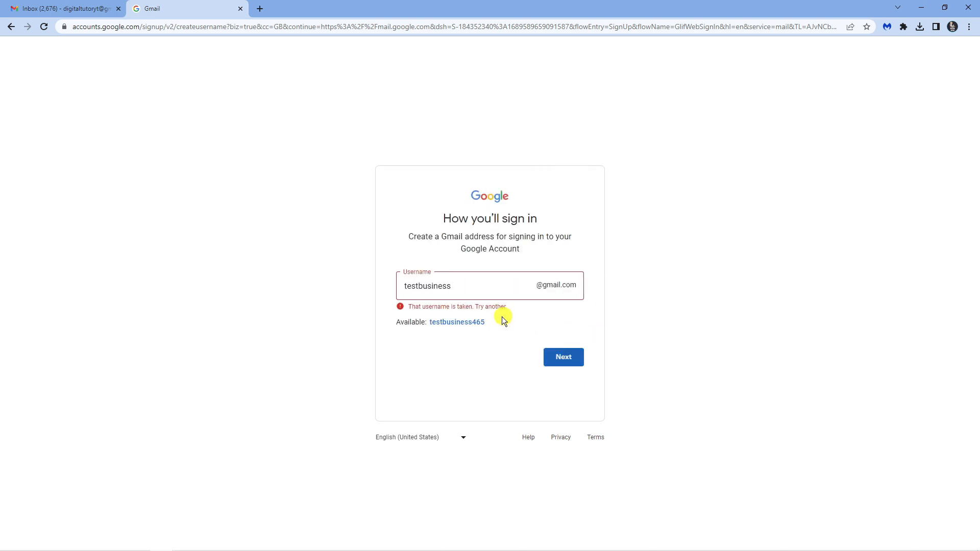
left_click(481, 290)
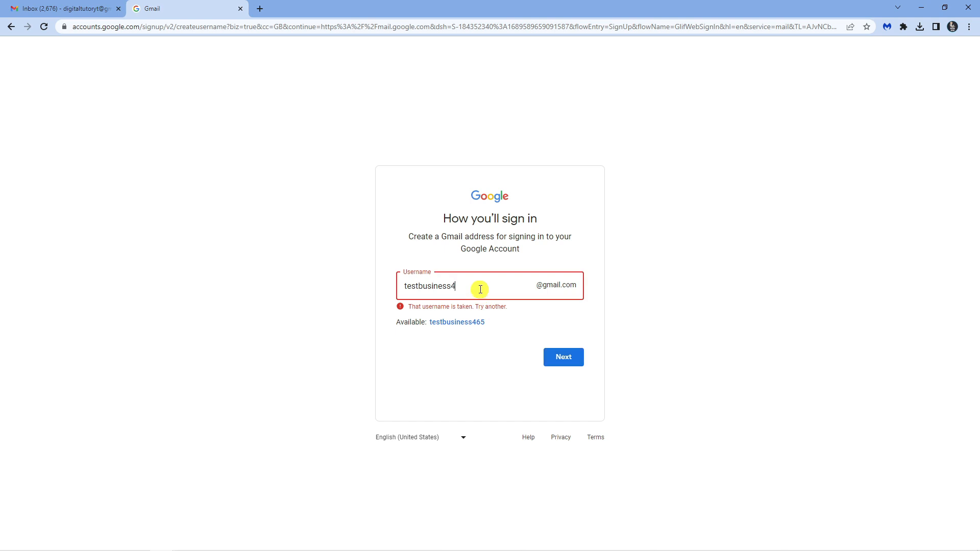
left_click(572, 356)
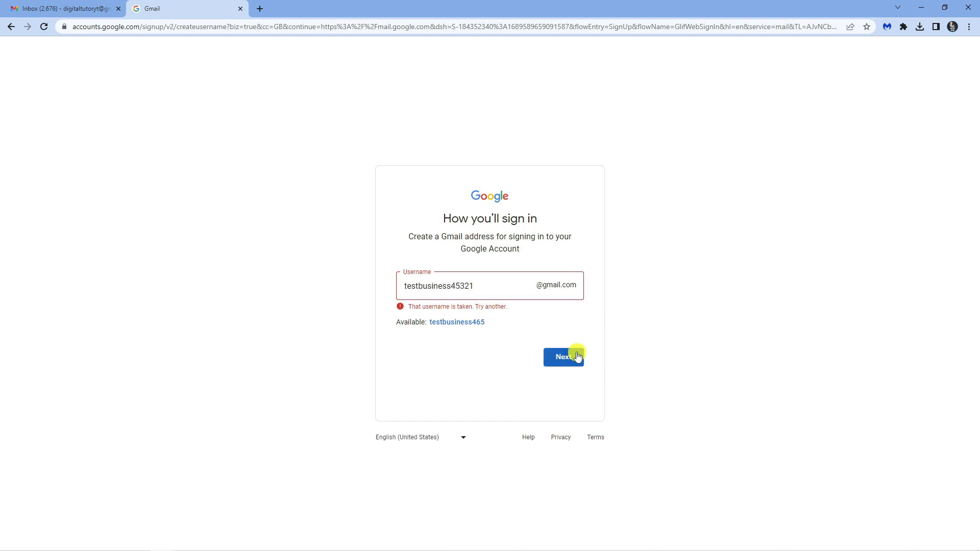
Enter and confirm the account password.
left_click(476, 289)
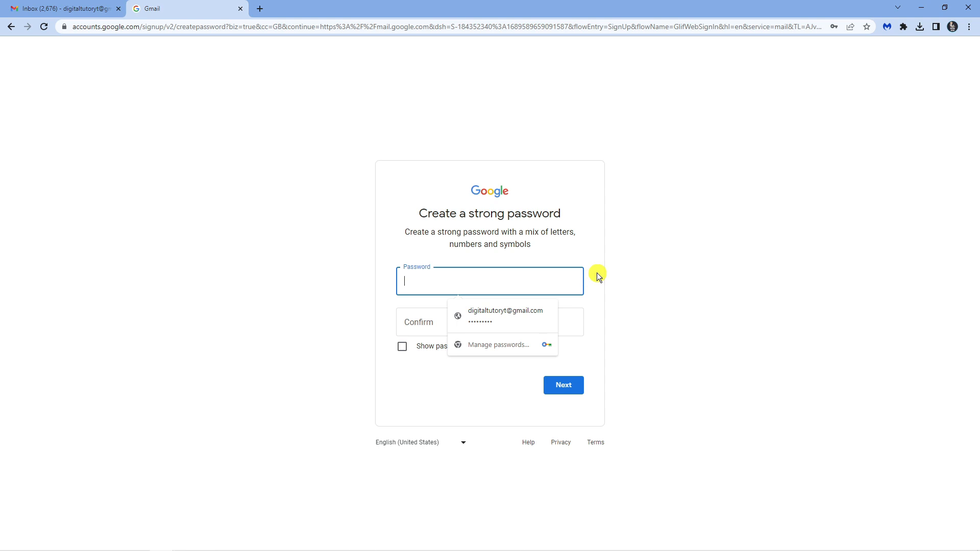
type("Te")
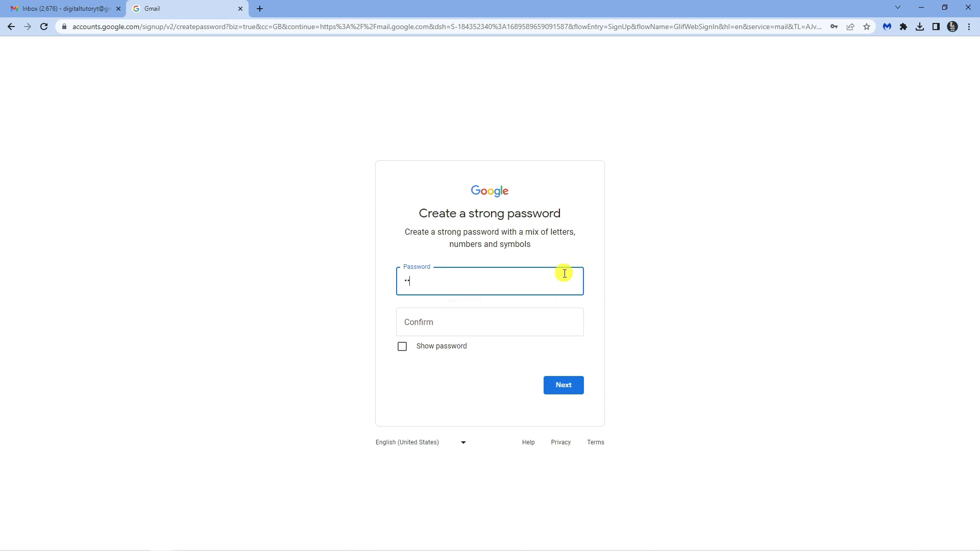
left_click(509, 308)
key("ctrl+v")
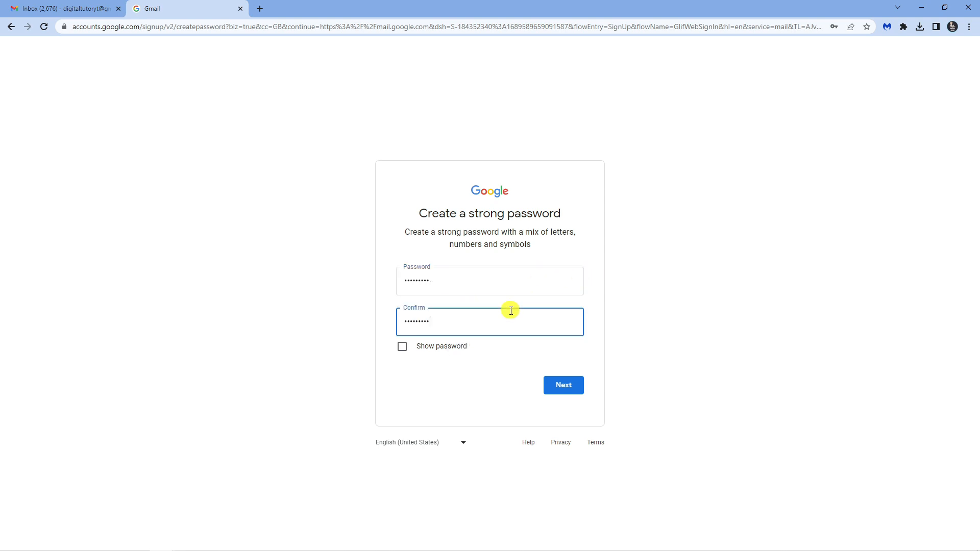
left_click(573, 382)
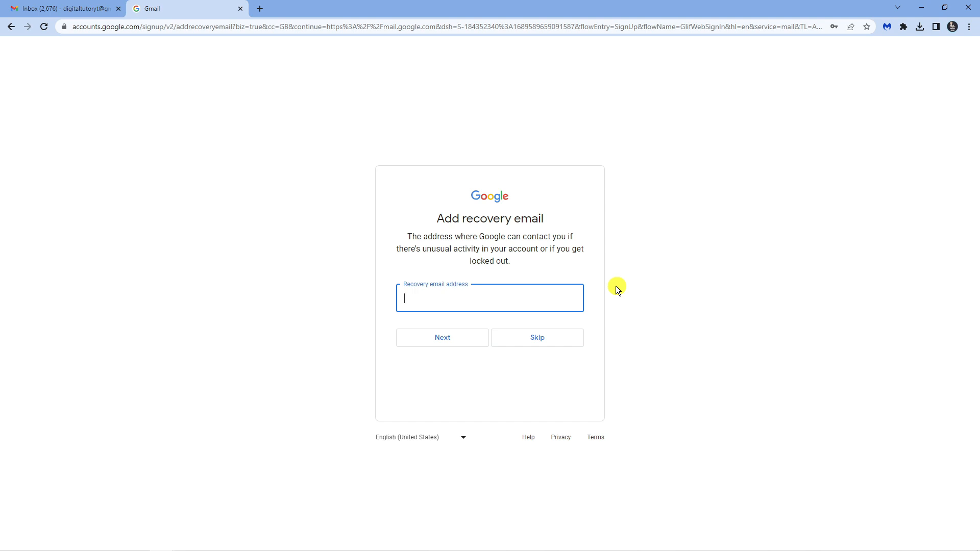
Enter the recovery email address and the account phone number.
left_click(464, 337)
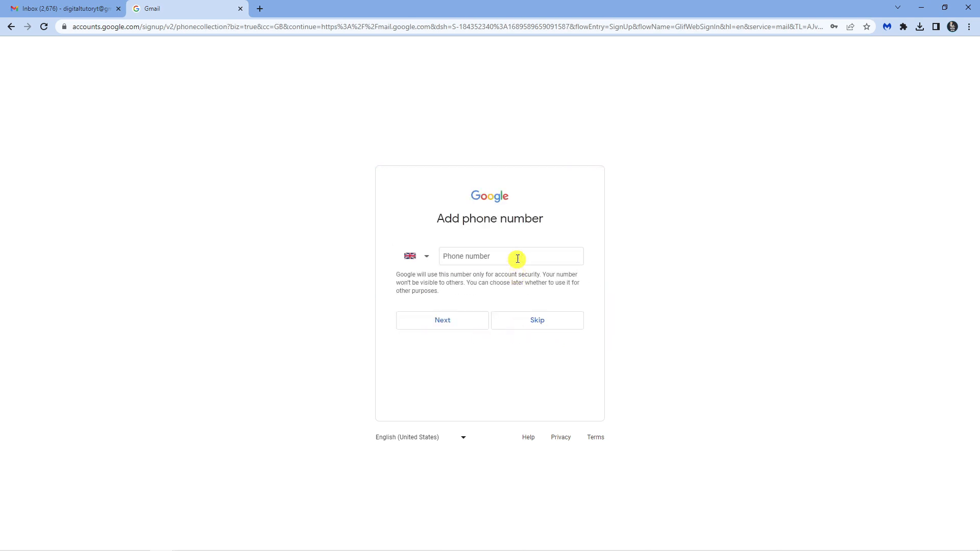
left_click(518, 254)
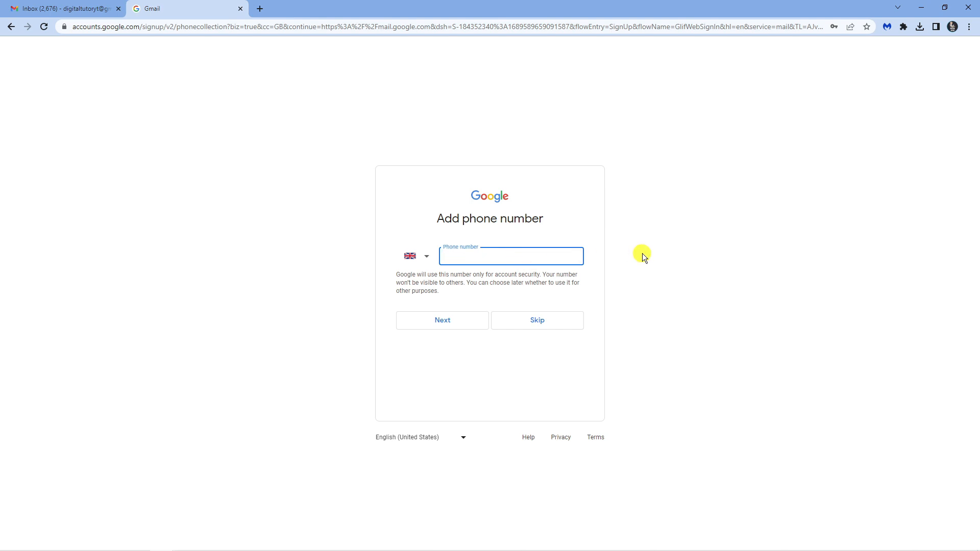
type("0")
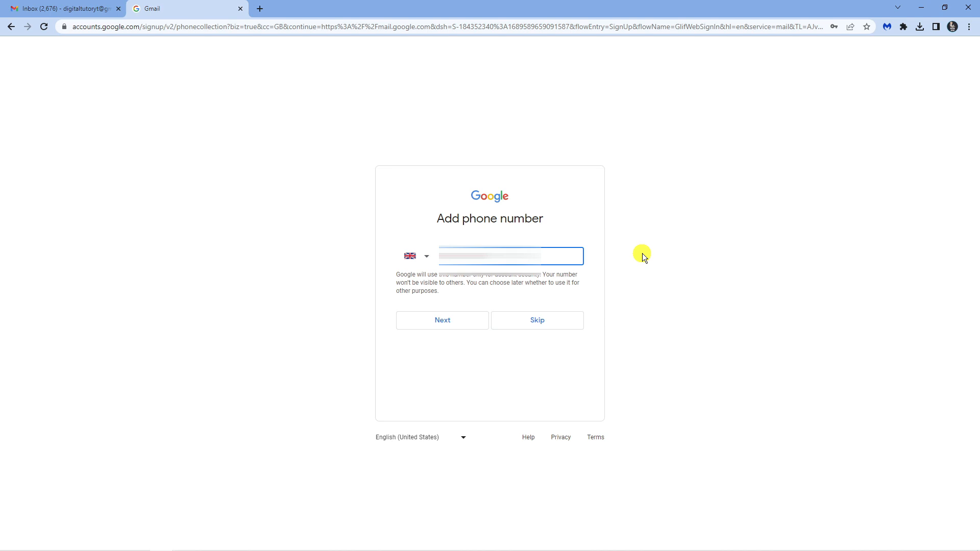
left_click(462, 321)
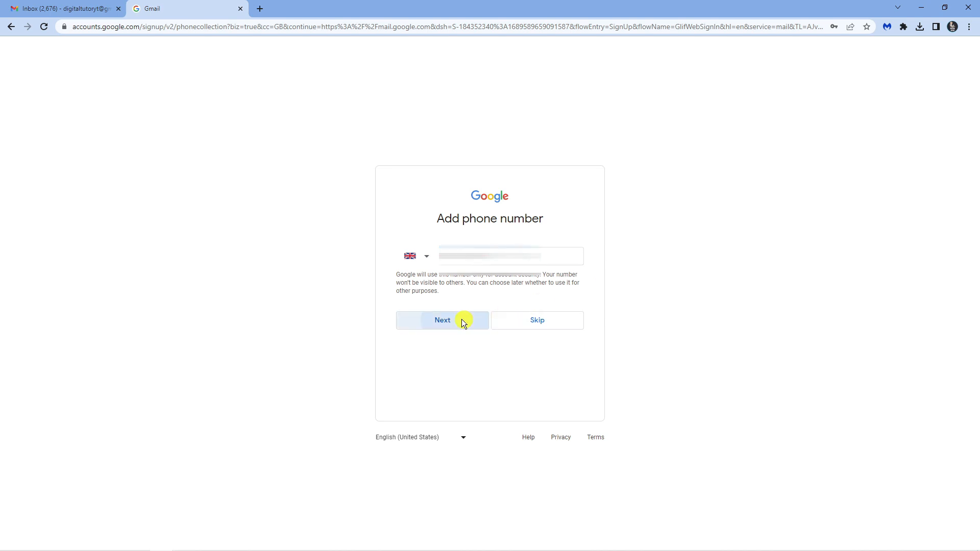
Have a code texted to the phone and verify it with the received code.
left_click(562, 340)
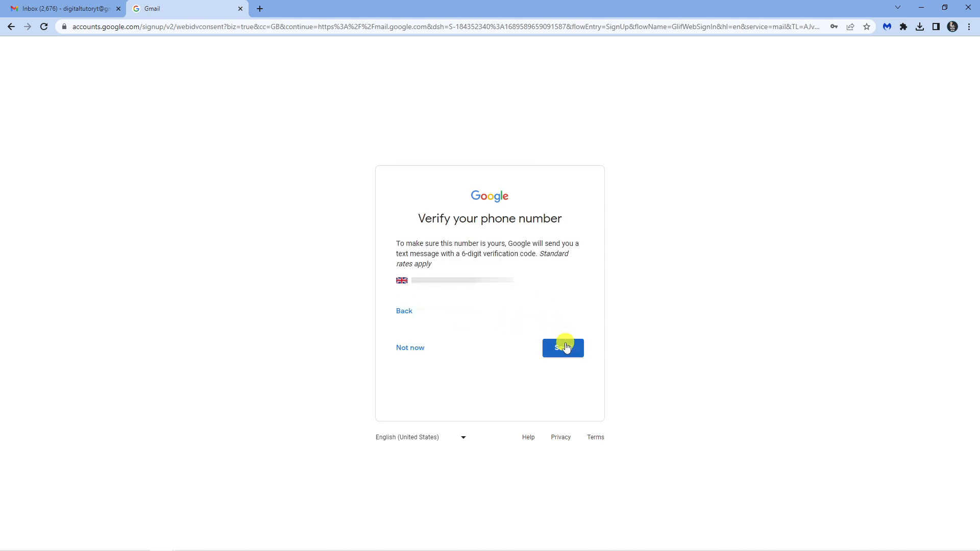
left_click(459, 297)
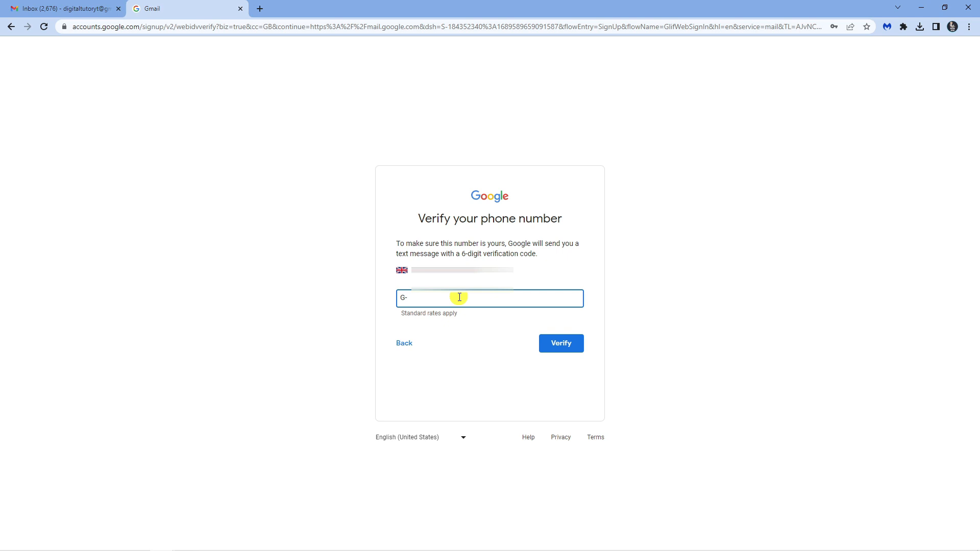
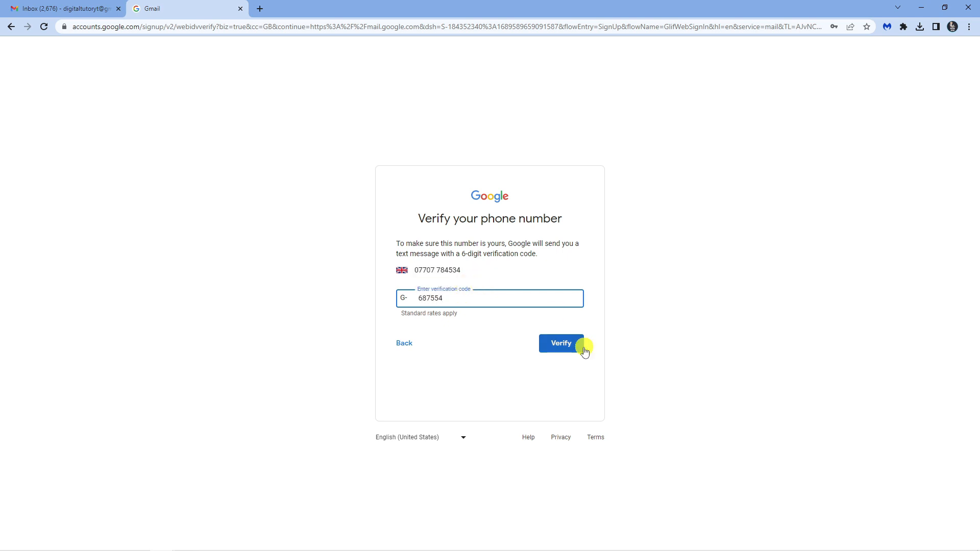
left_click(567, 351)
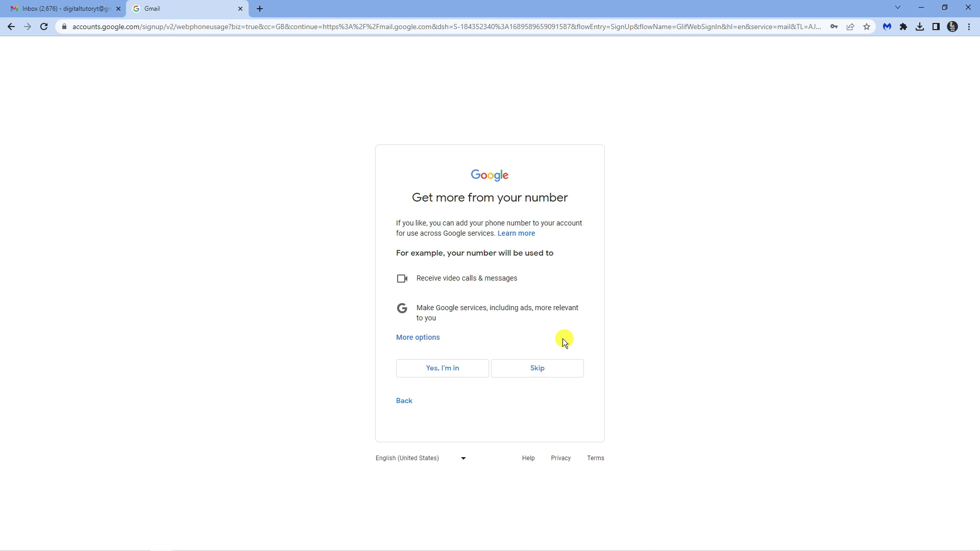
Agree with 'Yes, I'm in' to use the phone across Google services, then accept the account review.
left_click(461, 370)
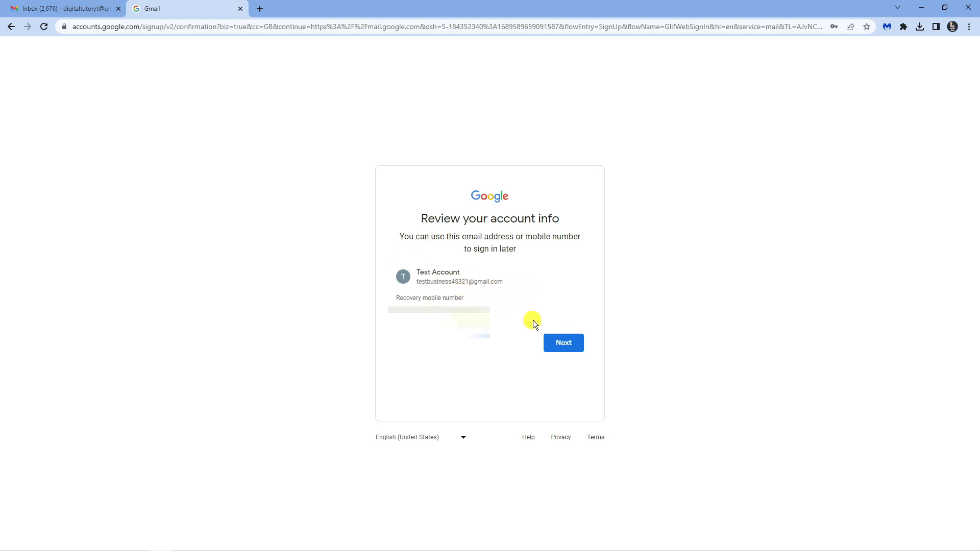
left_click(572, 340)
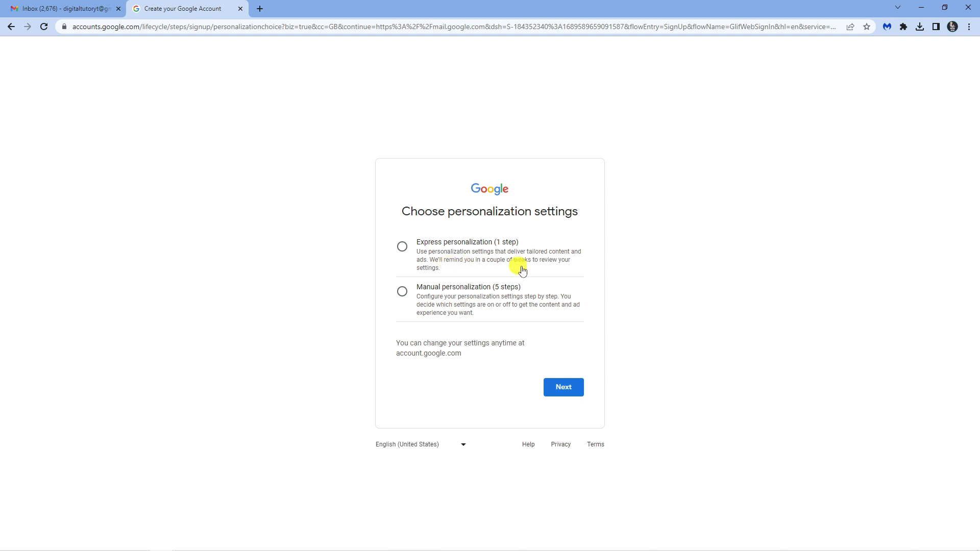
Select Express personalization and confirm its personalization and cookie settings.
left_click(423, 246)
left_click_drag(381, 355, 471, 360)
left_click(470, 357)
left_click(567, 383)
scroll(740, 158, "down", 3)
scroll(739, 157, "up", 3)
scroll(590, 157, "down", 4)
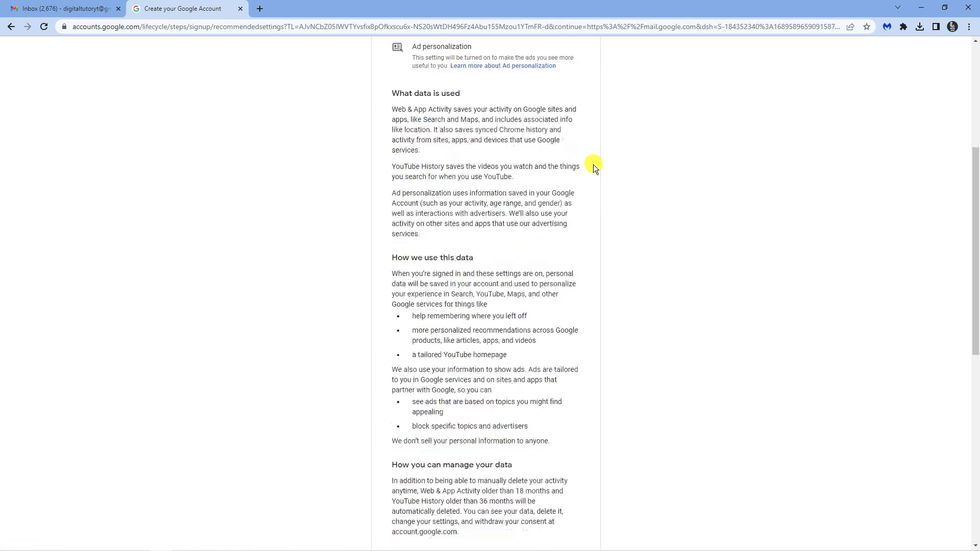
scroll(593, 164, "down", 10)
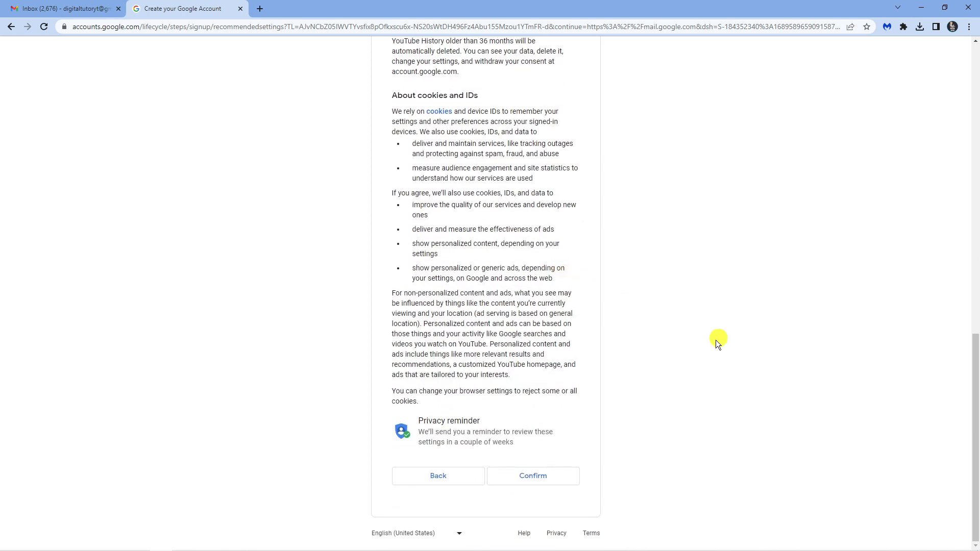
left_click(542, 477)
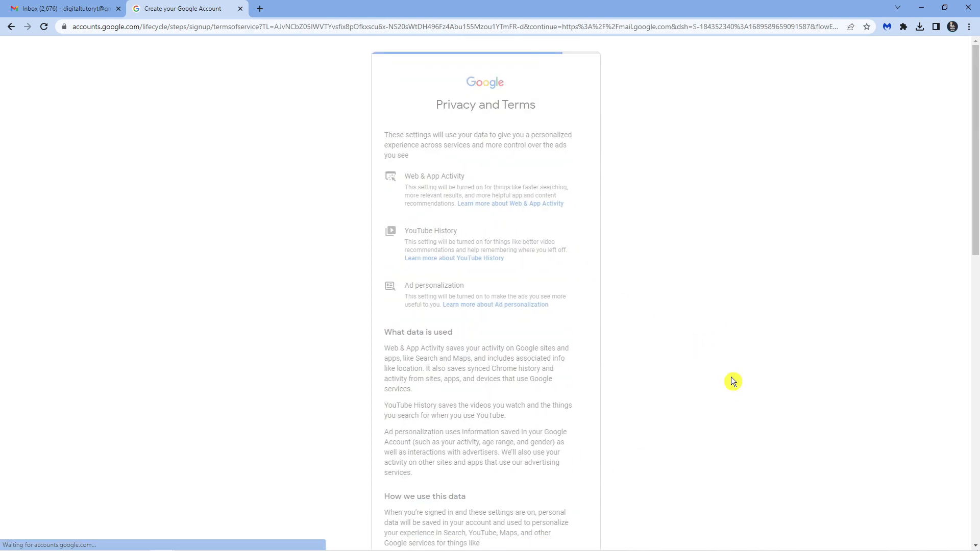
Agree to the Privacy and Terms to finish creating the account.
scroll(623, 417, "down", 10)
scroll(718, 383, "up", 4)
scroll(710, 369, "down", 4)
left_click(557, 483)
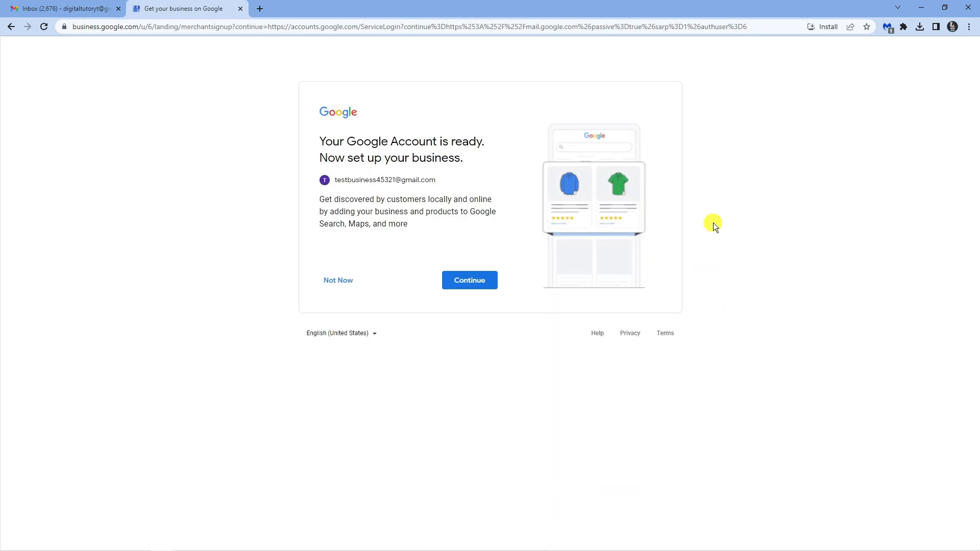
Continue from the account-ready page into business profile setup.
left_click_drag(321, 141, 485, 145)
left_click(485, 145)
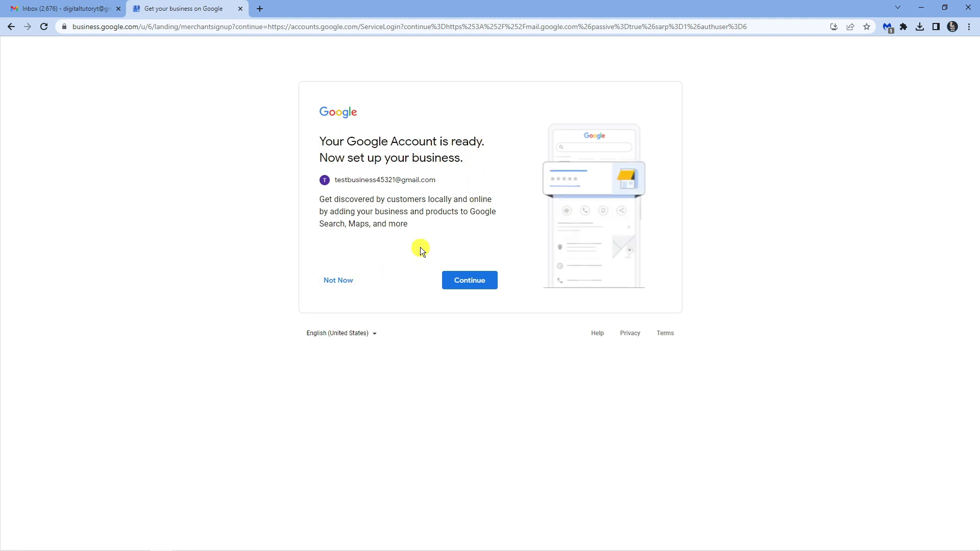
left_click(472, 280)
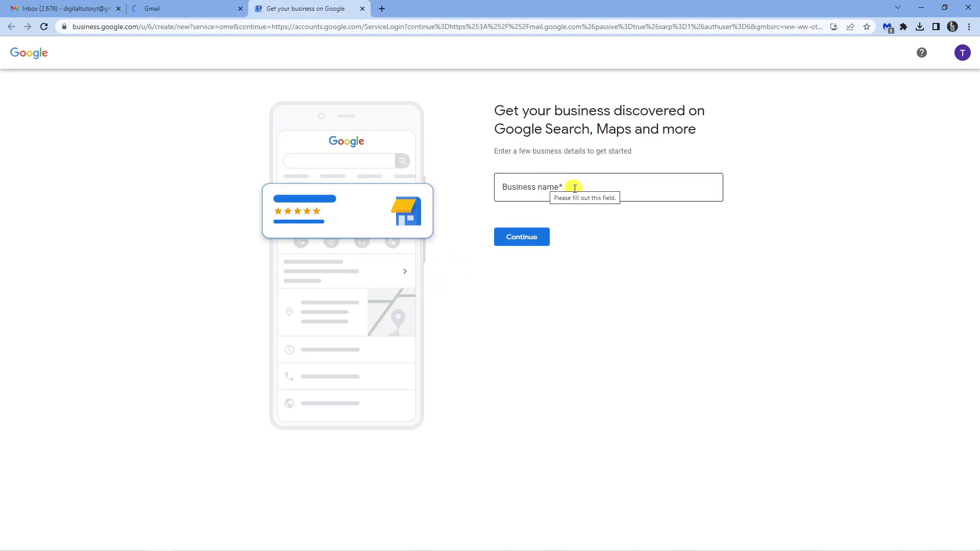
Enter 'test business' as the business name and choose Service business as its type.
left_click(575, 188)
type("test business")
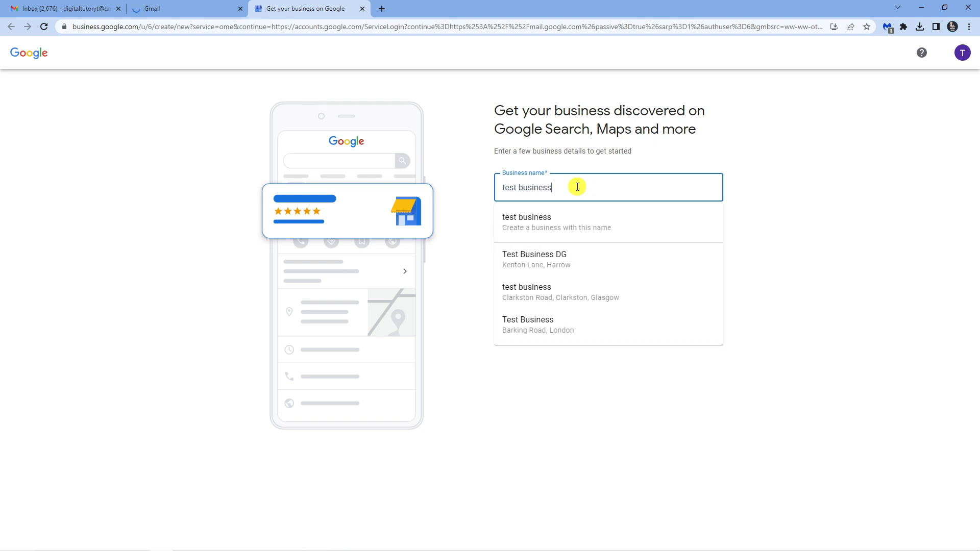
left_click(526, 224)
left_click(522, 237)
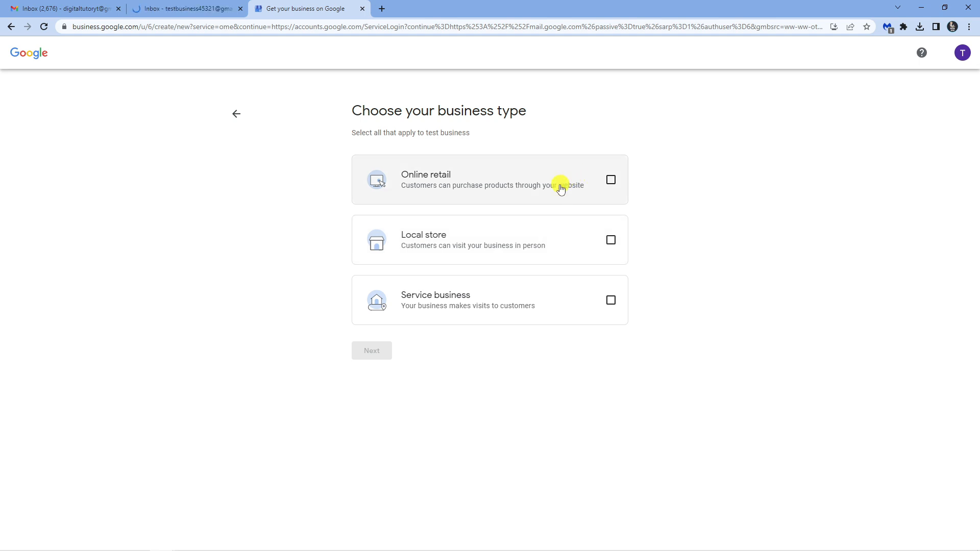
left_click(534, 302)
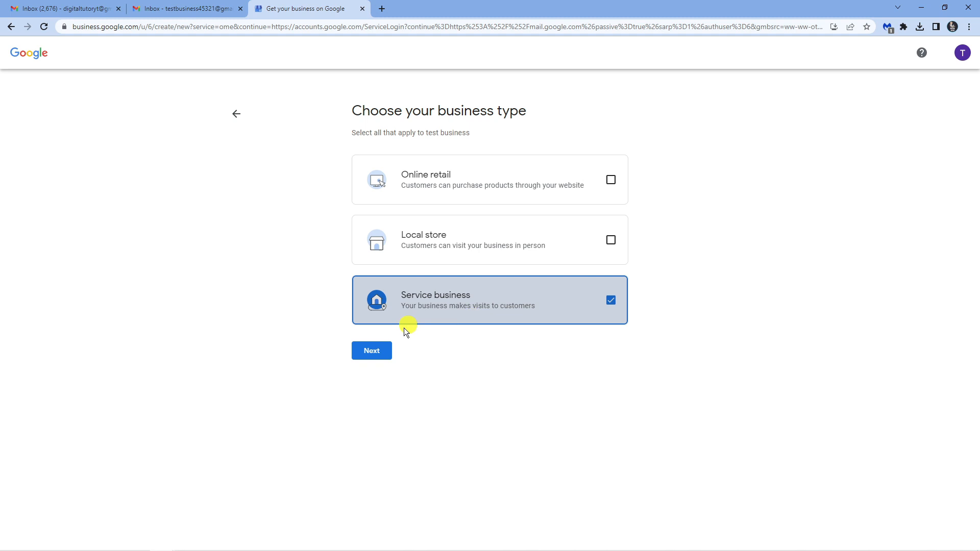
left_click(387, 351)
Set the business category to Customs department.
left_click(619, 178)
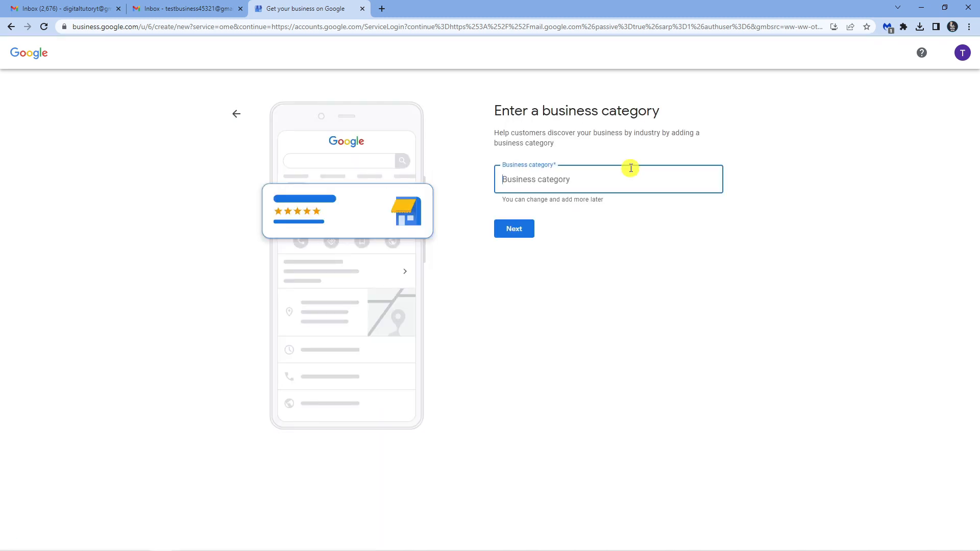
type("customer")
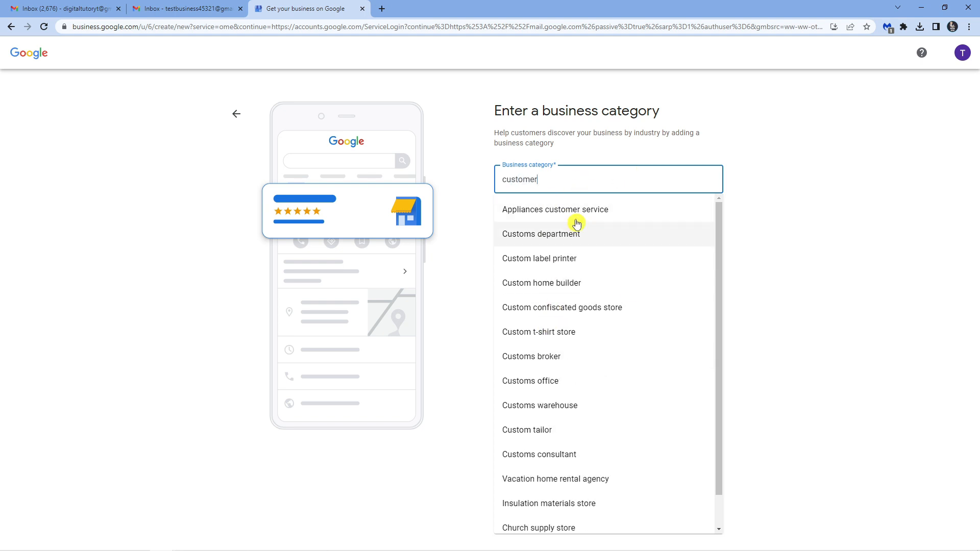
left_click(565, 234)
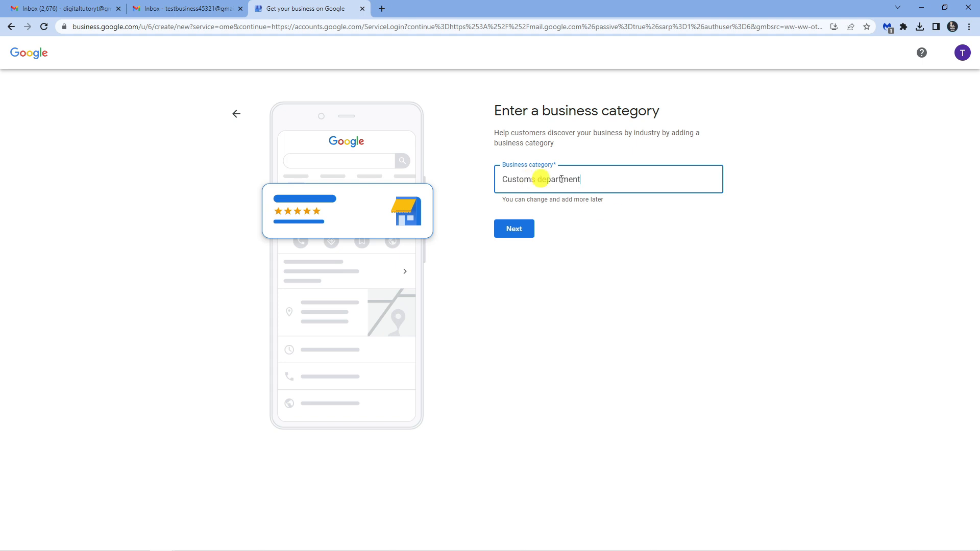
left_click(520, 235)
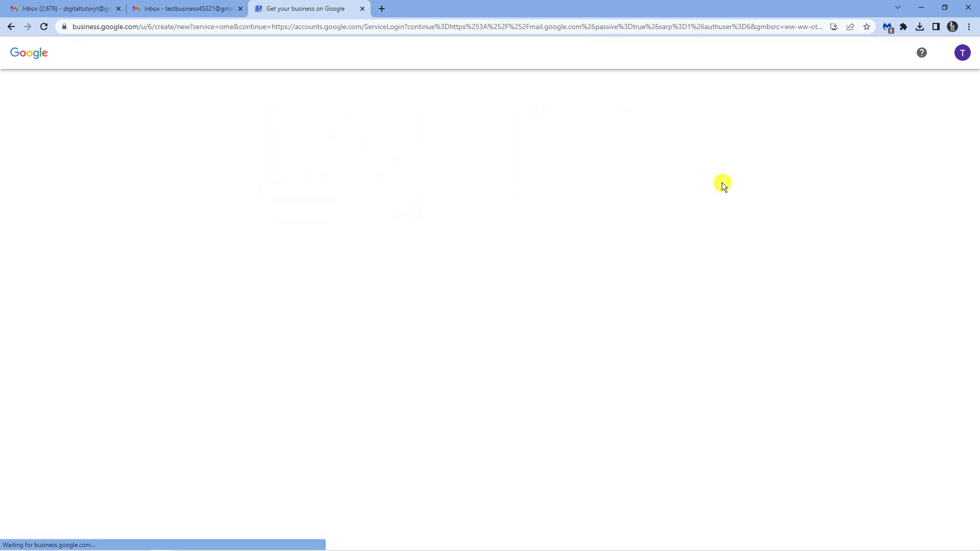
Add New York, NY, USA as the service area.
left_click(697, 202)
type("Manhattan, New York")
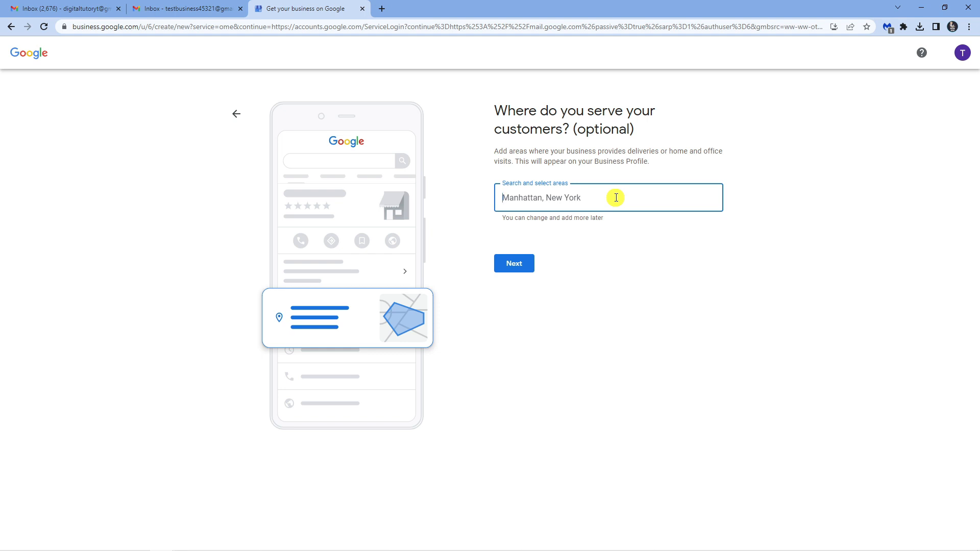
type("new york")
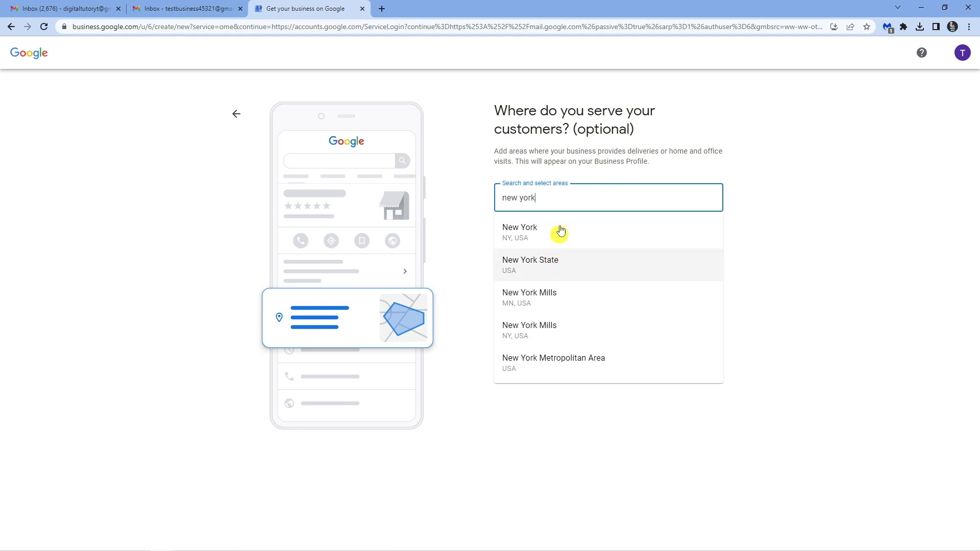
left_click(580, 235)
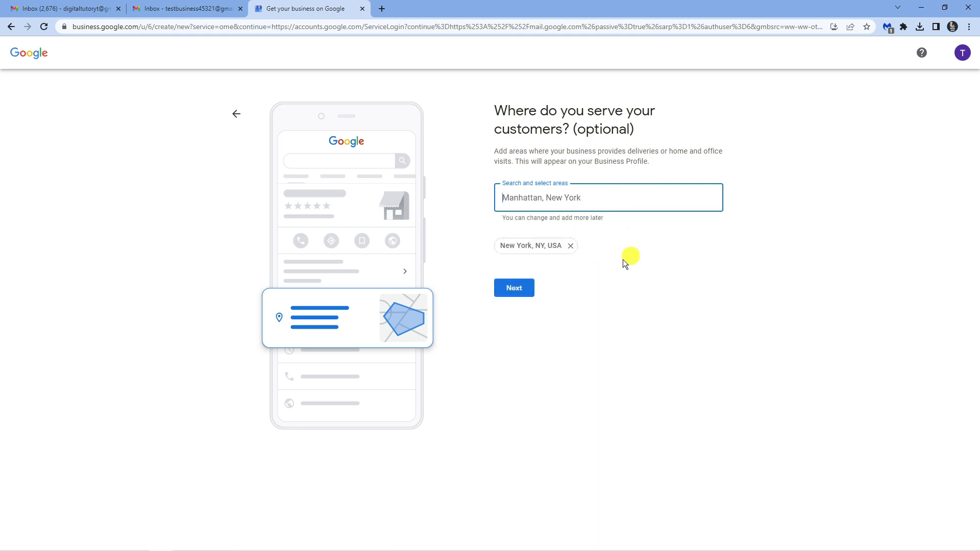
left_click(514, 288)
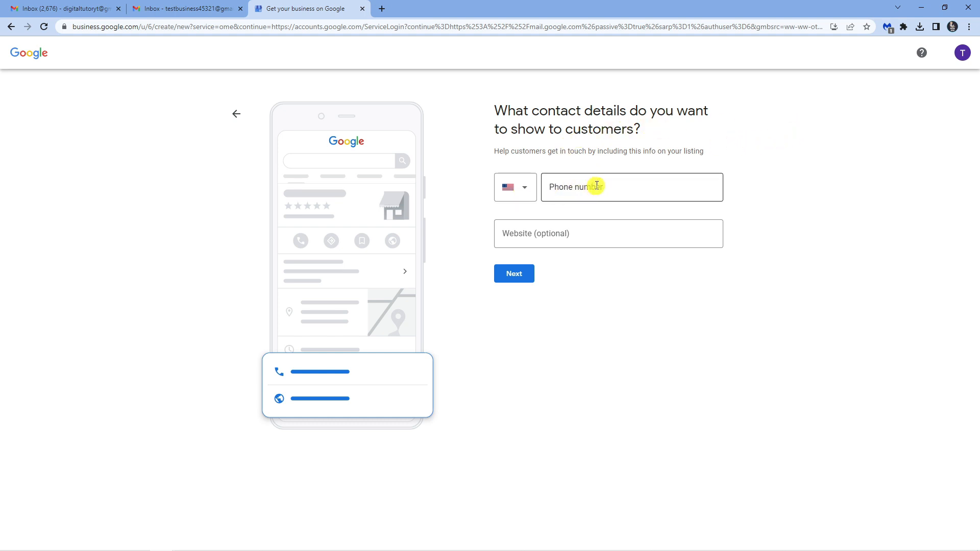
Add a United Kingdom phone number as the business contact detail.
left_click(523, 188)
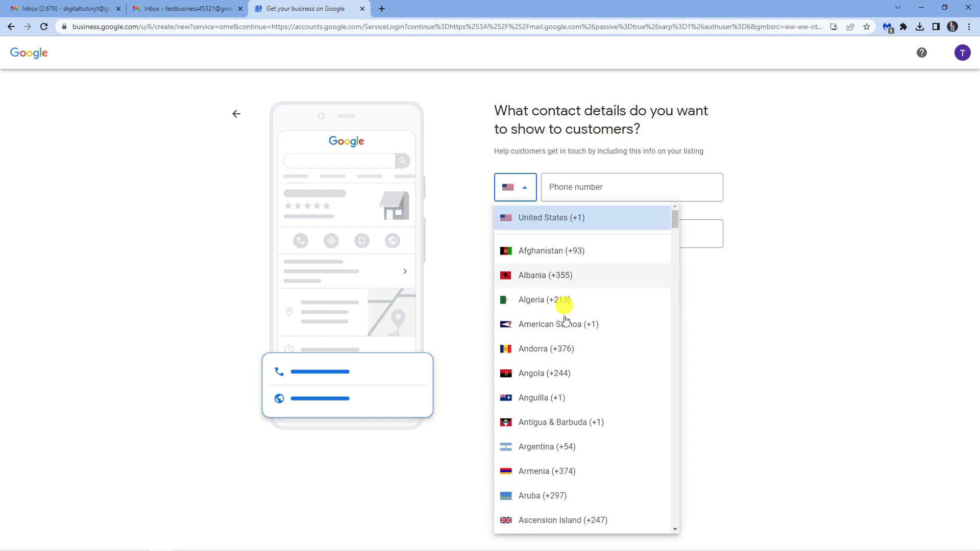
type("ni")
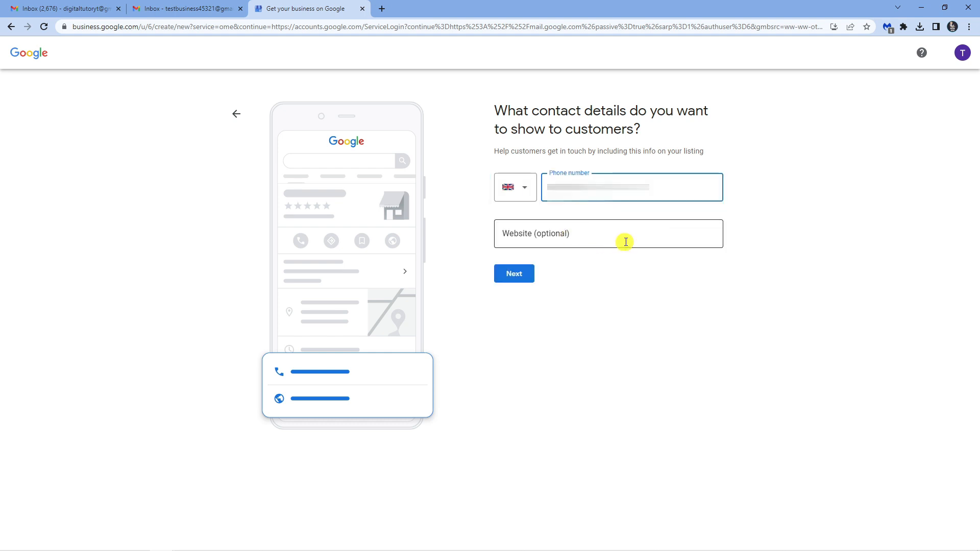
left_click(626, 242)
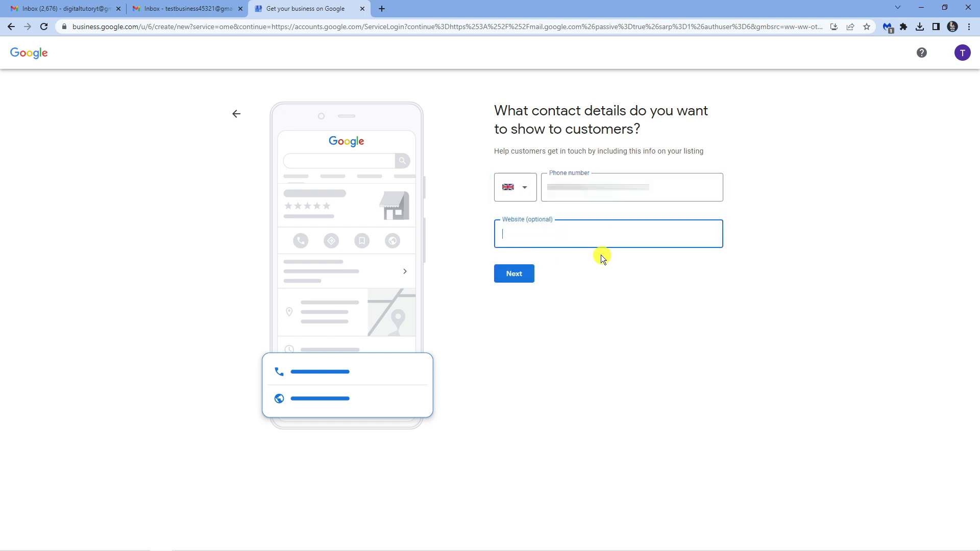
left_click(517, 280)
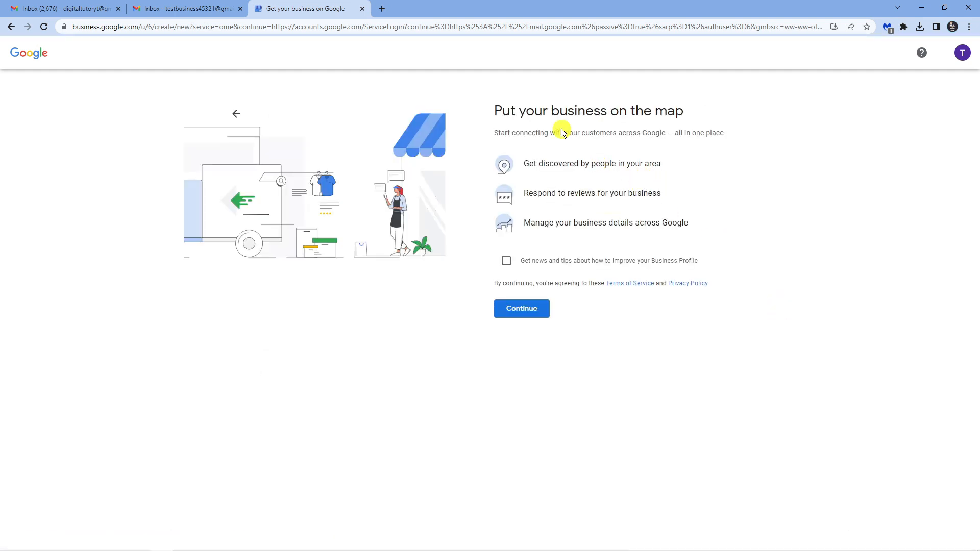
Accept the terms and continue to the mailing-address verification step.
left_click_drag(687, 110, 510, 111)
left_click(530, 100)
left_click(527, 310)
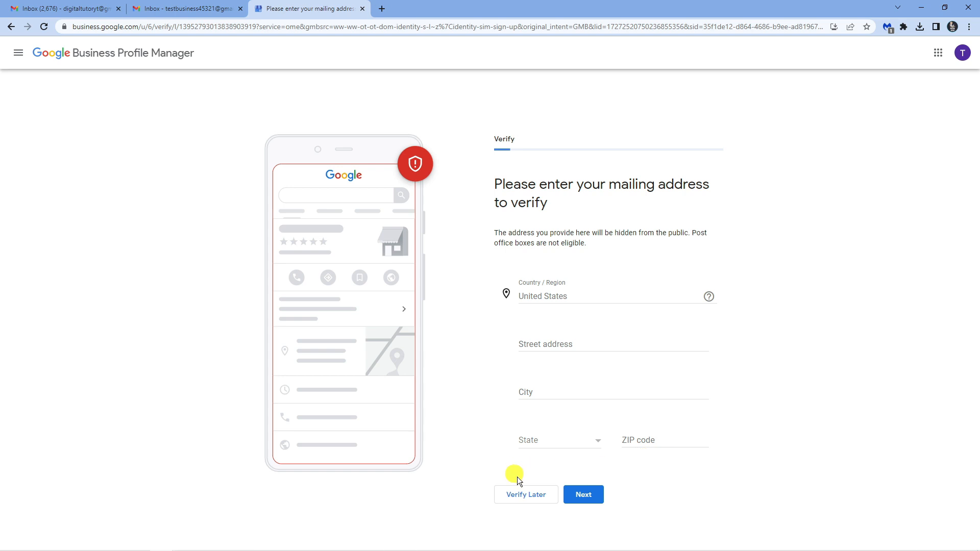
Postpone verification and skip business hours, leaving Sunday closed.
left_click(531, 496)
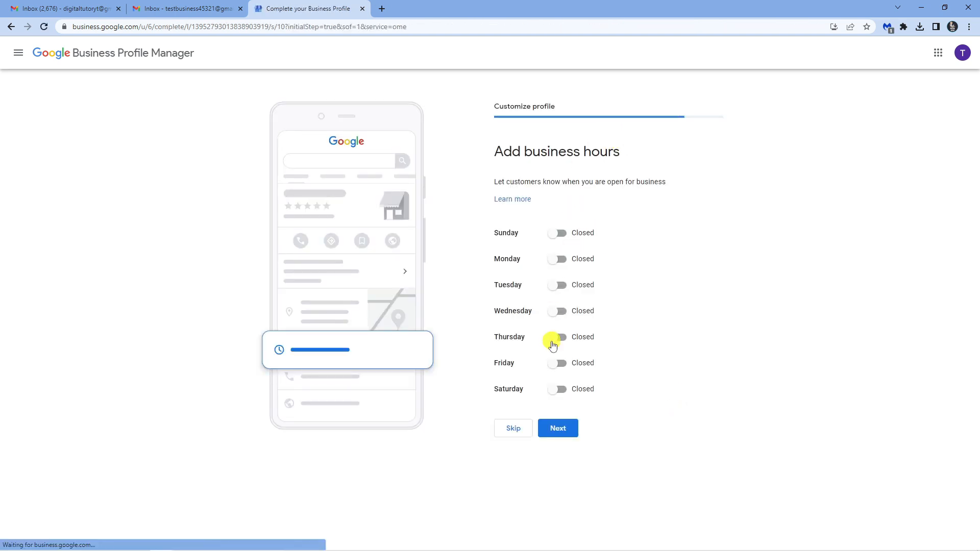
left_click(559, 234)
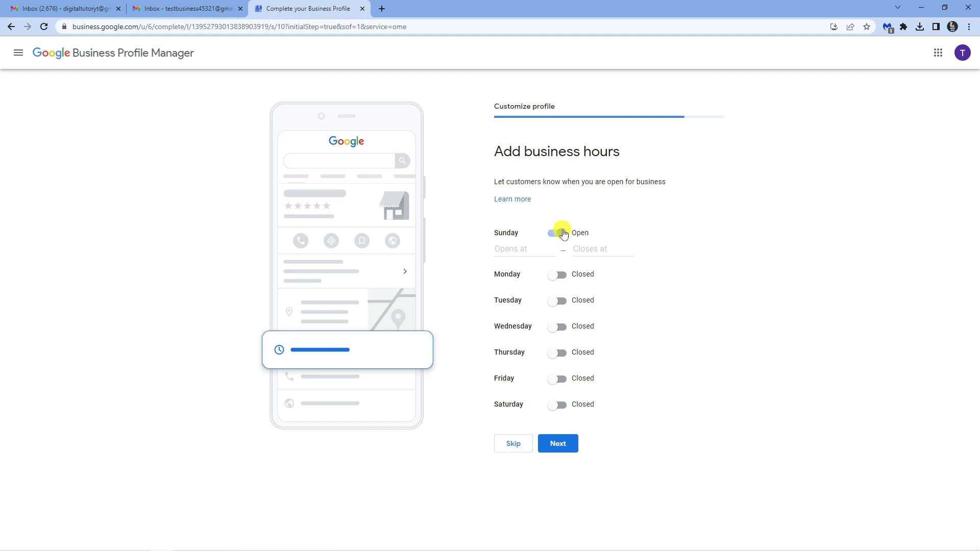
left_click(560, 233)
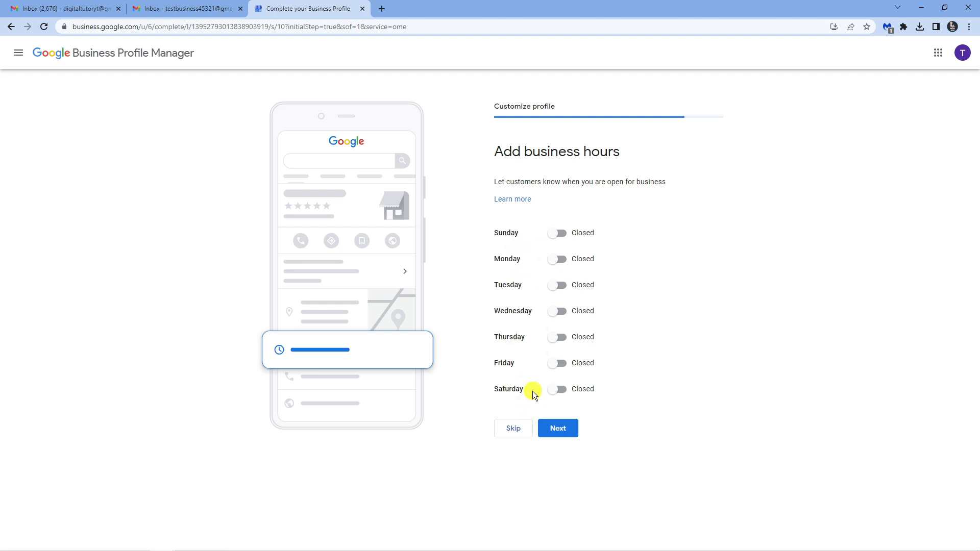
left_click(522, 433)
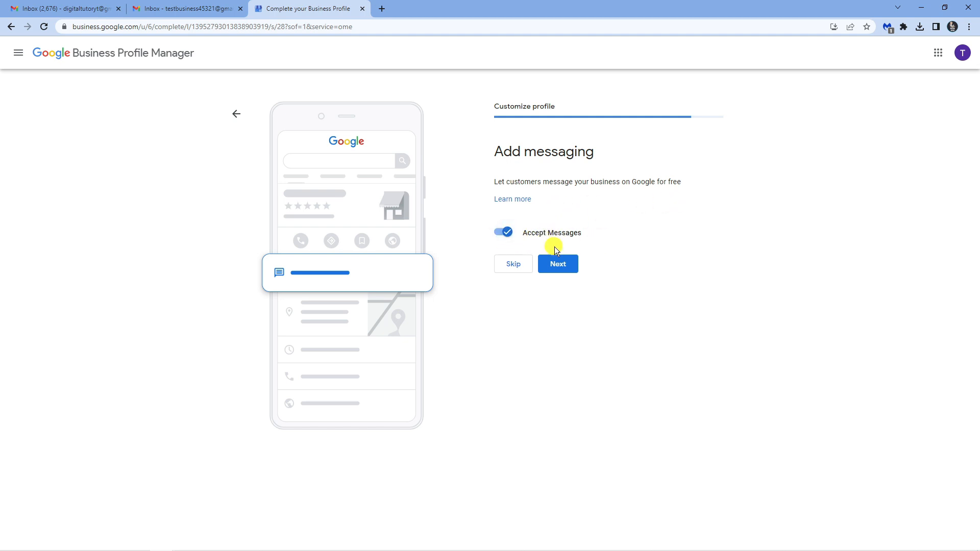
Keep messages accepted and start the business description with 'test'.
left_click(557, 265)
left_click(561, 278)
type("test")
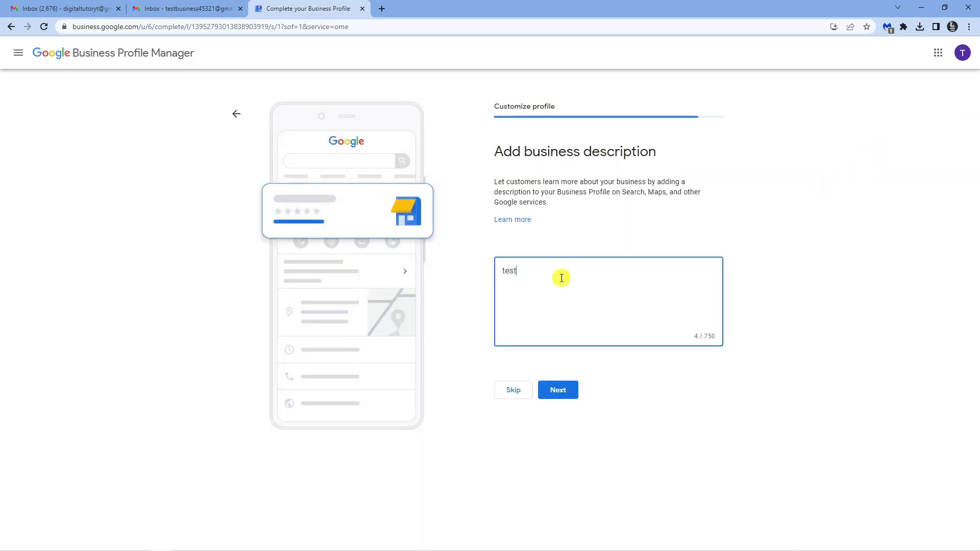
Save the description, skip photos and the ad credit, and decline survey and pilot notifications.
left_click(570, 395)
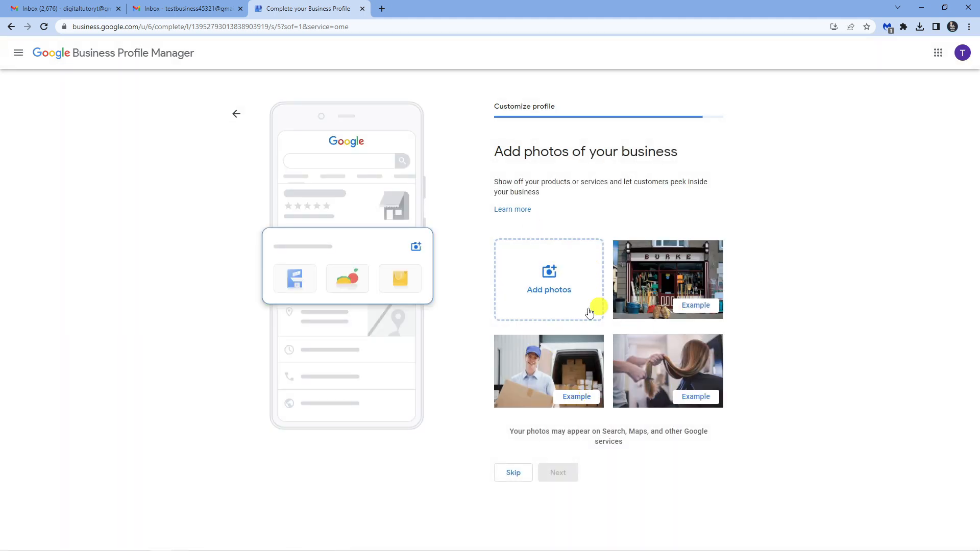
left_click(527, 467)
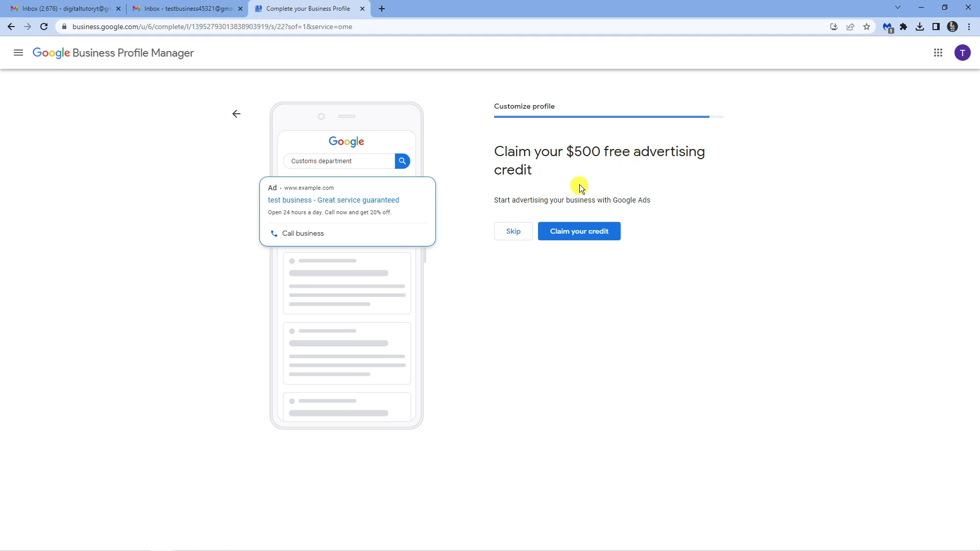
left_click(508, 234)
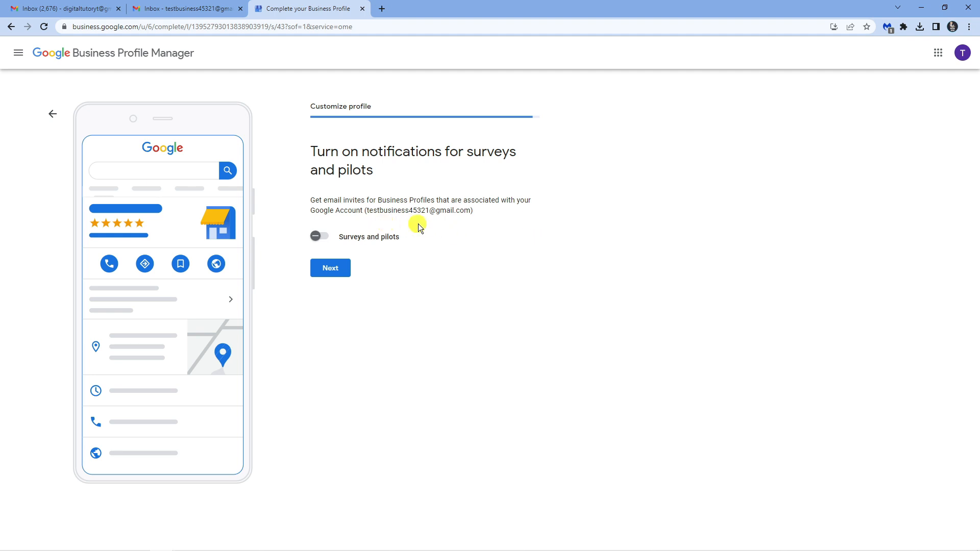
left_click(315, 272)
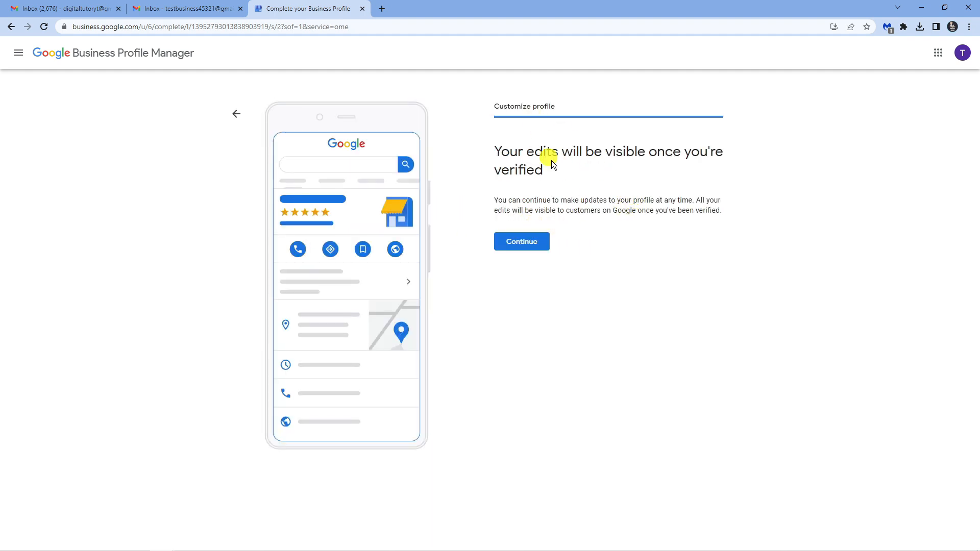
View the unverified 'test business' profile in Search, then return to the Gmail inbox.
left_click(537, 243)
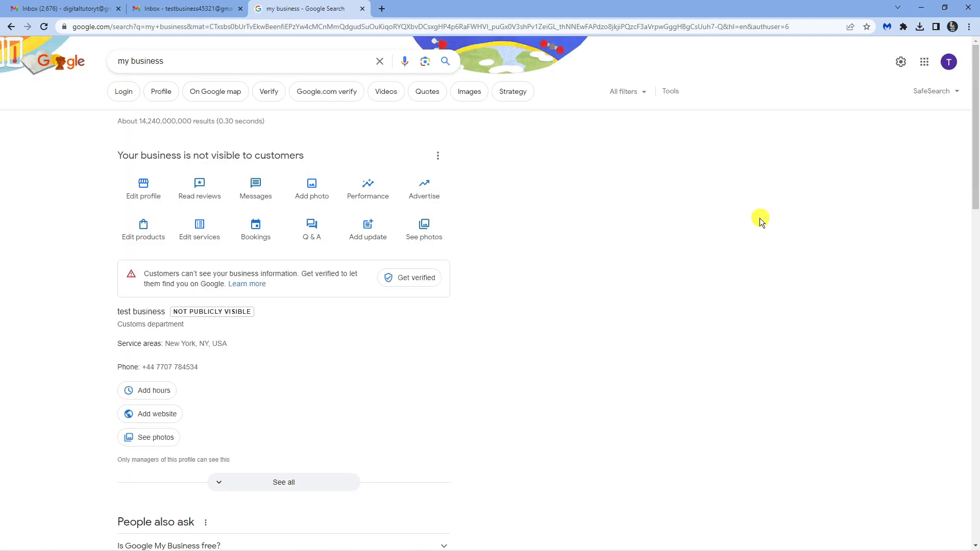
left_click(218, 10)
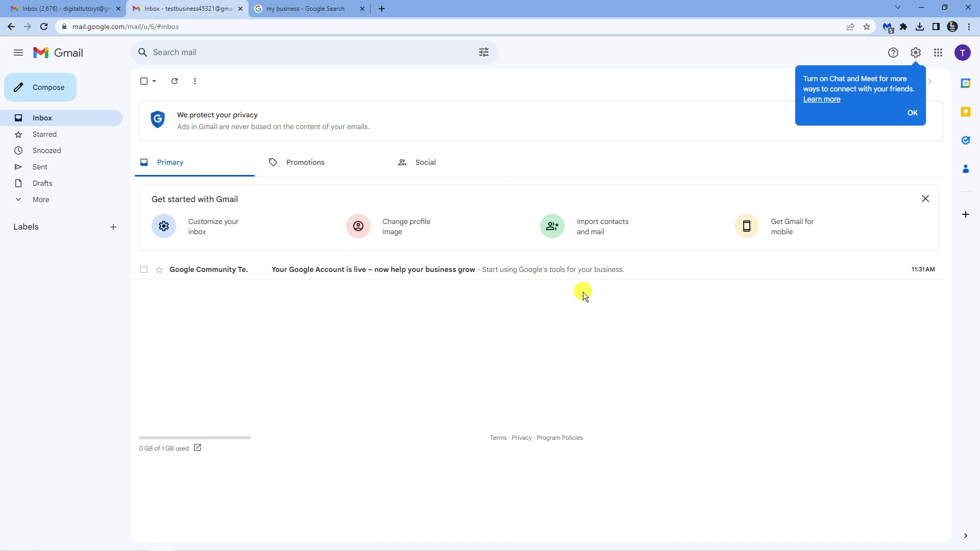
Open the 'T' account menu in Gmail to confirm the new account is signed in.
left_click(962, 52)
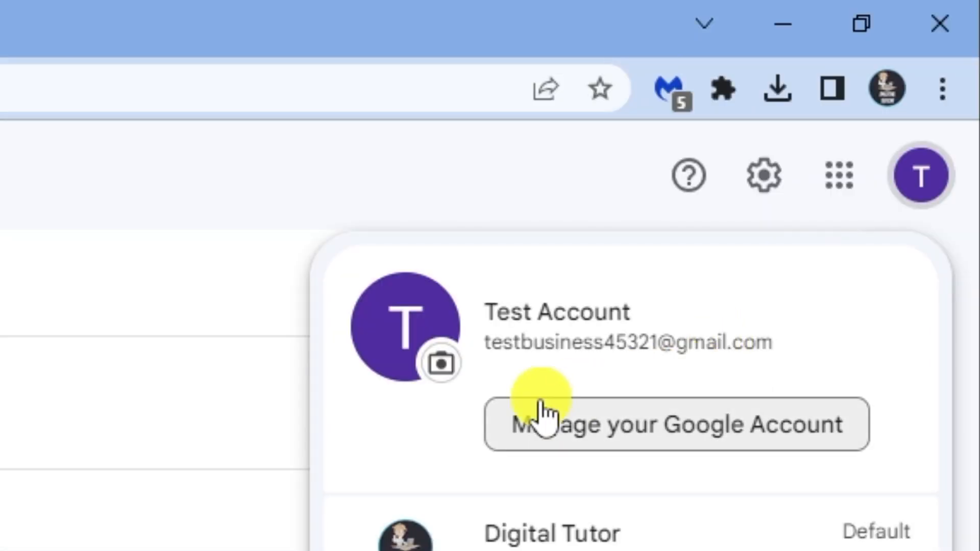